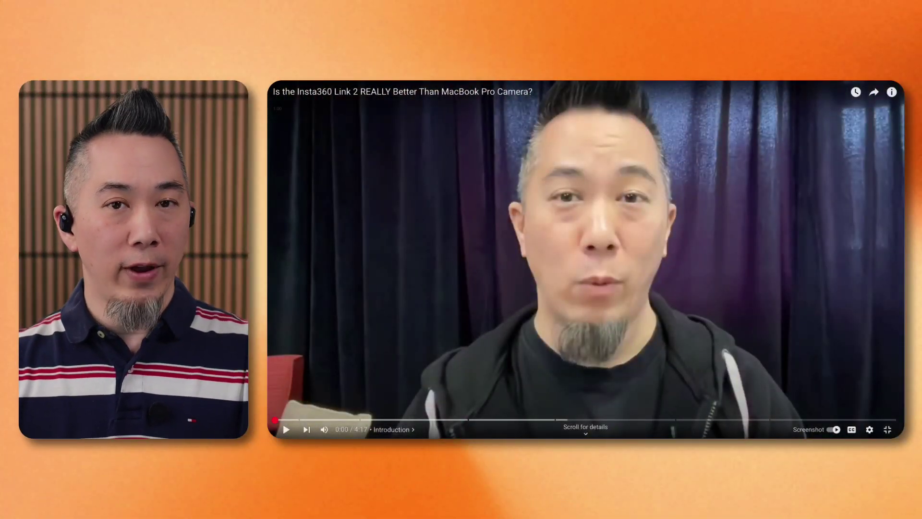
Step: Leave fullscreen, add a blank New Scene, and place a Camera A webcam tile at the left
{"action": "key", "text": "Escape"}
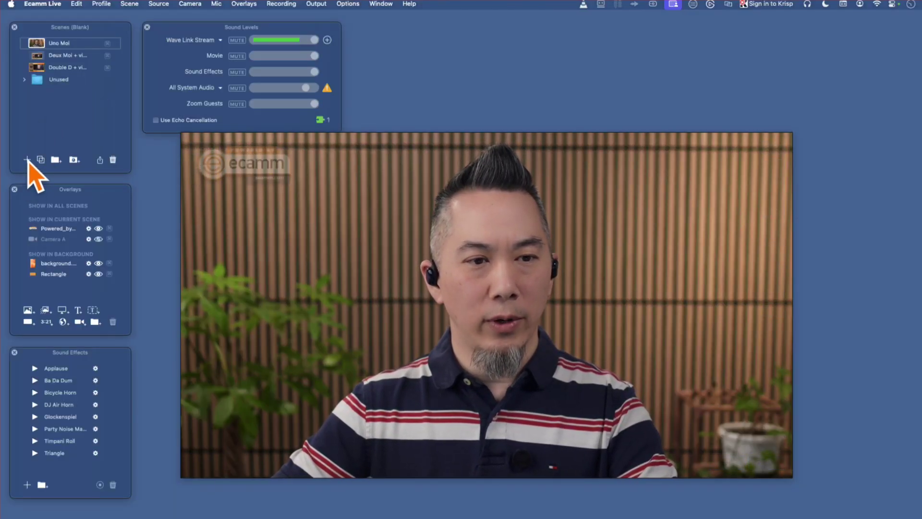
{"action": "left_click", "coordinate": [27, 160]}
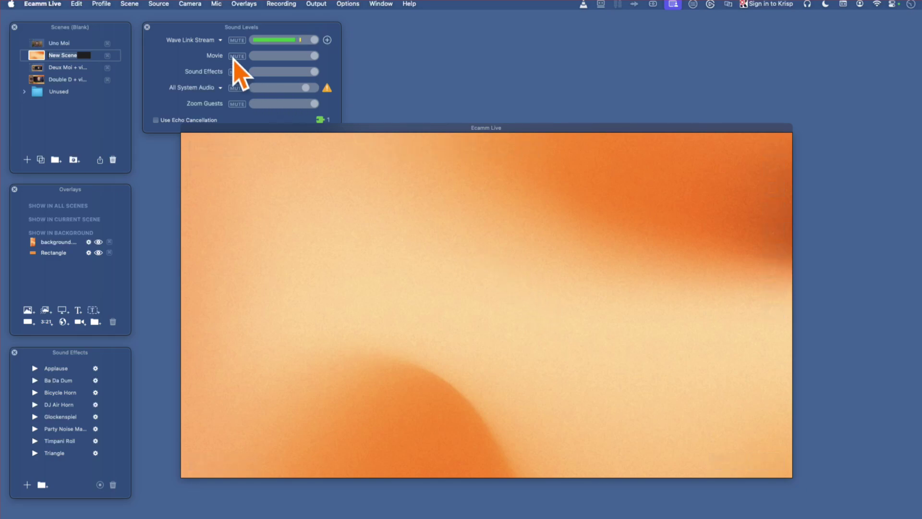
{"action": "left_click", "coordinate": [160, 4]}
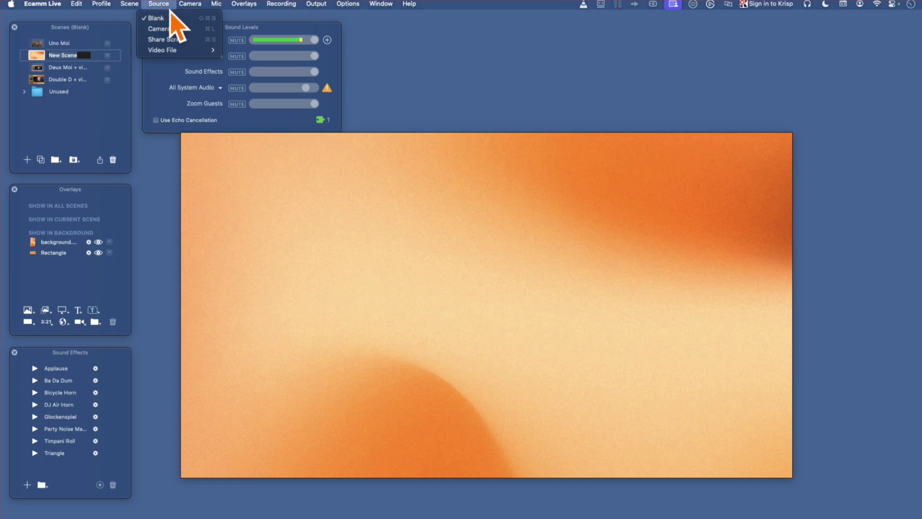
{"action": "left_click", "coordinate": [168, 20]}
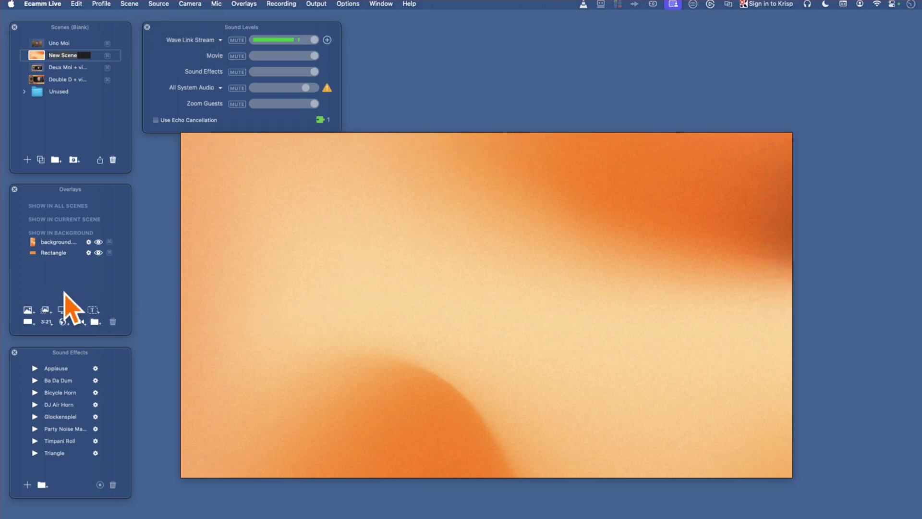
{"action": "left_click", "coordinate": [80, 322]}
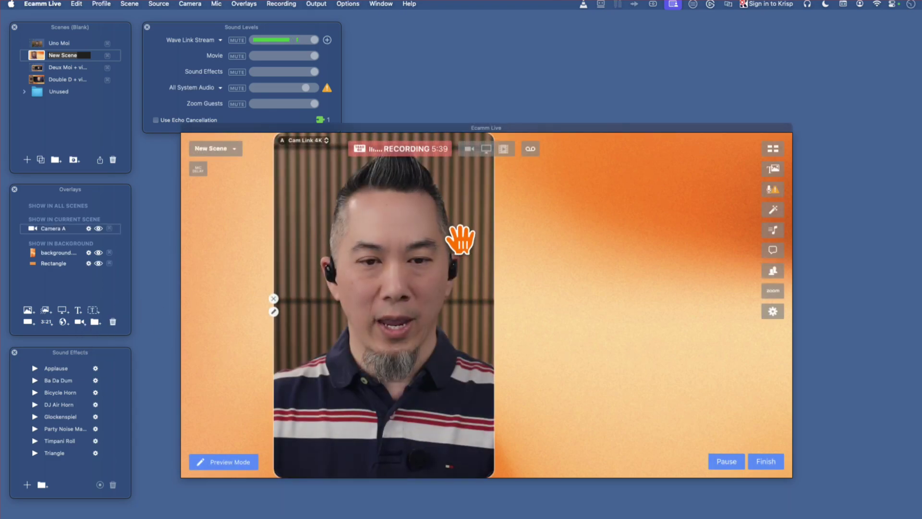
{"action": "left_click_drag", "start_coordinate": [397, 275], "coordinate": [305, 294]}
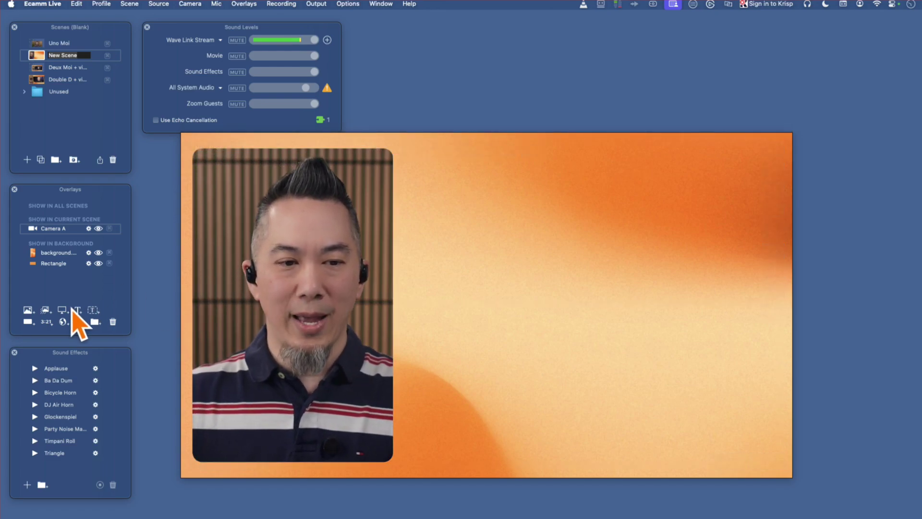
Step: Add a Screen Share overlay and enlarge it to the right of the webcam tile
{"action": "left_click", "coordinate": [63, 312]}
{"action": "left_click_drag", "start_coordinate": [576, 243], "coordinate": [581, 196]}
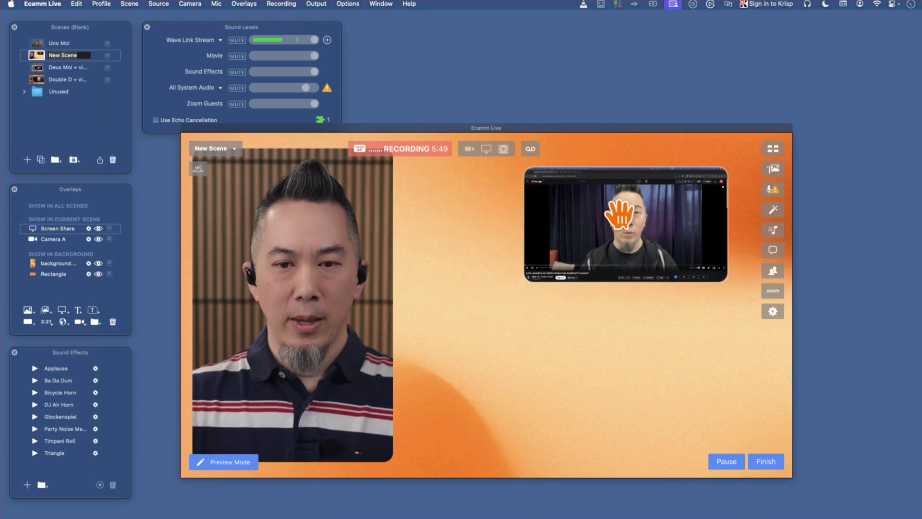
{"action": "left_click_drag", "start_coordinate": [524, 273], "coordinate": [406, 338]}
{"action": "left_click_drag", "start_coordinate": [488, 315], "coordinate": [591, 295]}
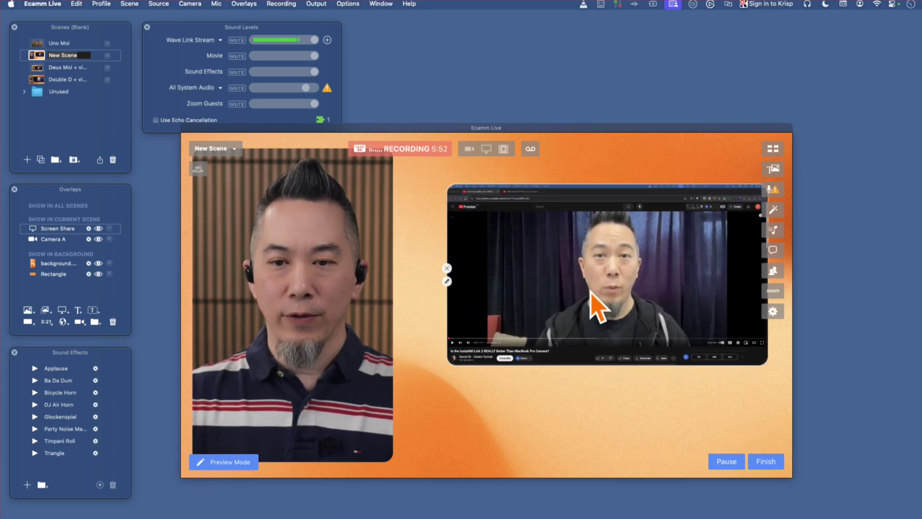
Step: Confirm the screen share is set to Show: Primary Display
{"action": "left_click", "coordinate": [447, 281]}
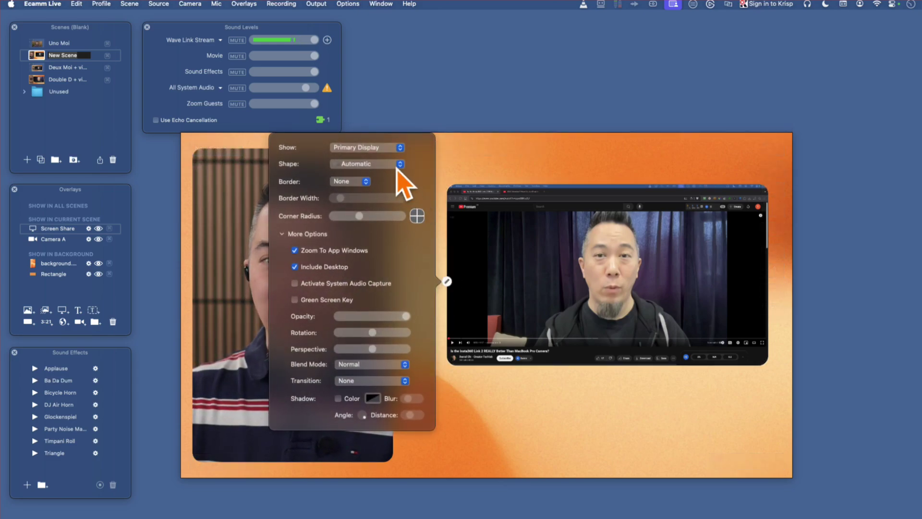
{"action": "left_click", "coordinate": [364, 148]}
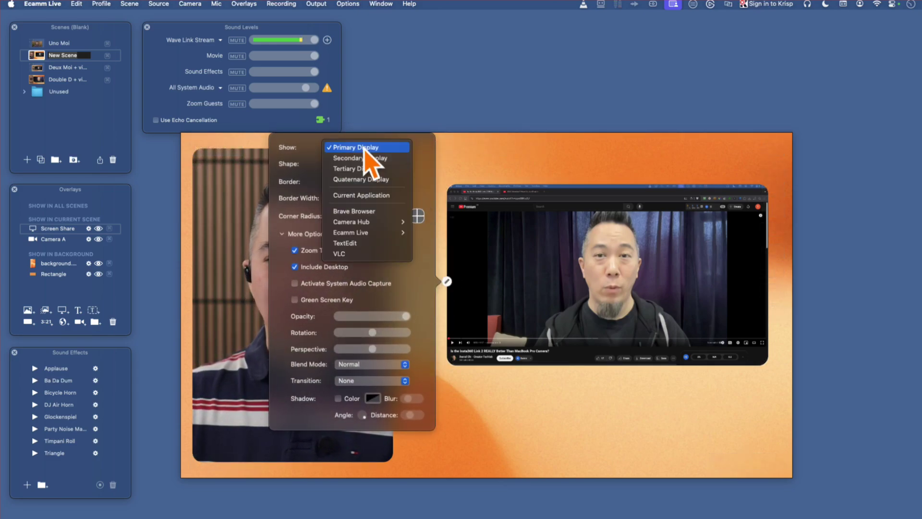
{"action": "left_click", "coordinate": [545, 252]}
{"action": "left_click", "coordinate": [561, 248]}
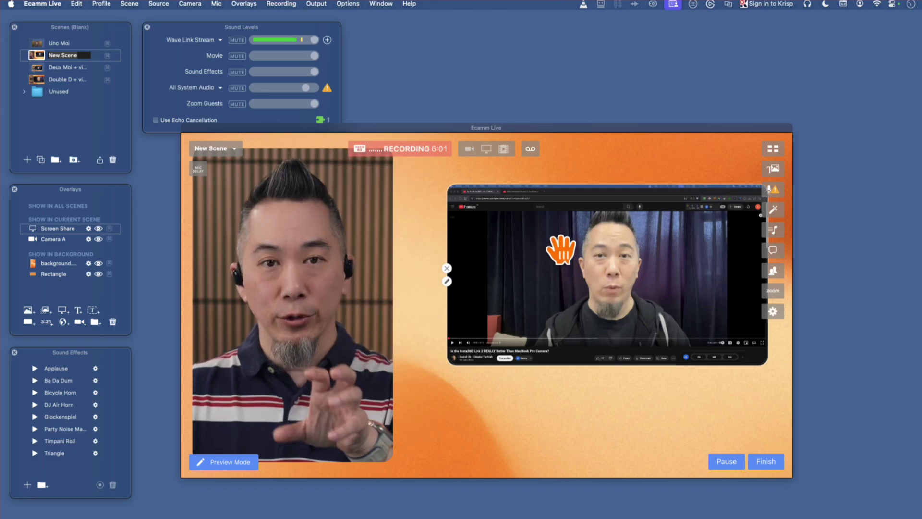
Step: Resize and reposition the Camera A and Screen Share tiles so both sit side by side at equal height
{"action": "left_click_drag", "start_coordinate": [460, 354], "coordinate": [400, 388]}
{"action": "left_click", "coordinate": [385, 397]}
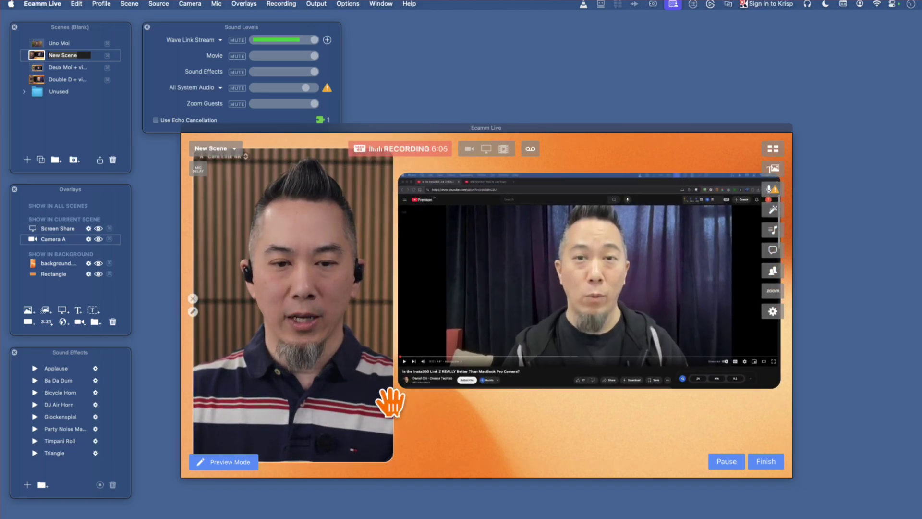
{"action": "left_click_drag", "start_coordinate": [386, 455], "coordinate": [333, 333]}
{"action": "left_click_drag", "start_coordinate": [303, 282], "coordinate": [290, 337]}
{"action": "mouse_move", "coordinate": [507, 306]}
{"action": "left_mouse_down"}
{"action": "mouse_move", "coordinate": [495, 312]}
{"action": "mouse_move", "coordinate": [509, 302]}
{"action": "left_mouse_up"}
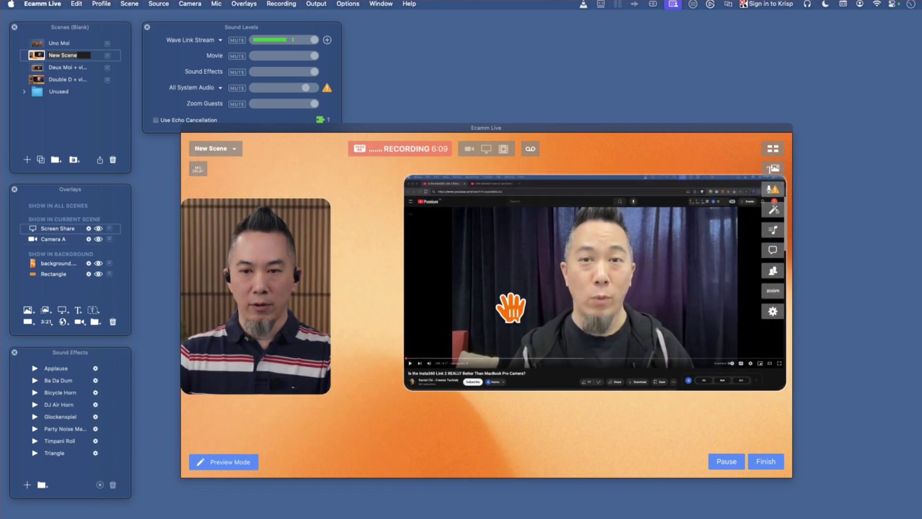
{"action": "left_click_drag", "start_coordinate": [408, 384], "coordinate": [377, 414]}
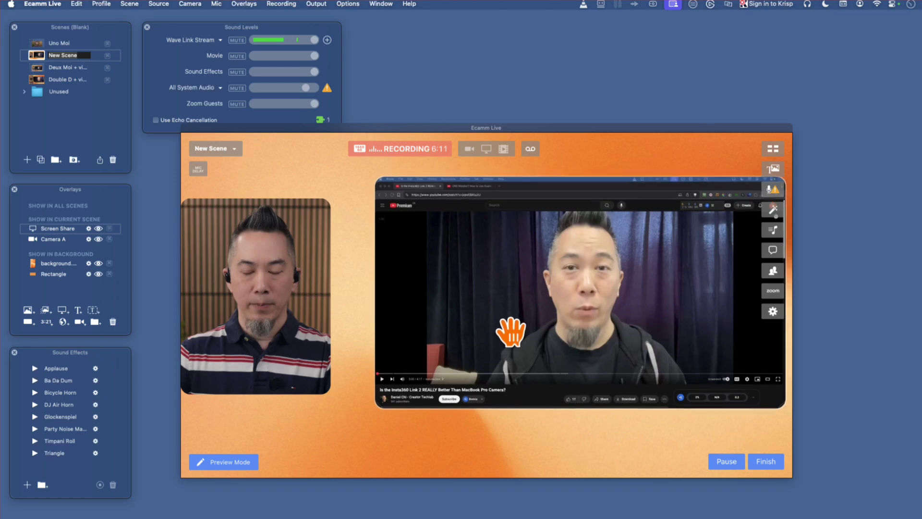
{"action": "left_click_drag", "start_coordinate": [512, 338], "coordinate": [508, 349]}
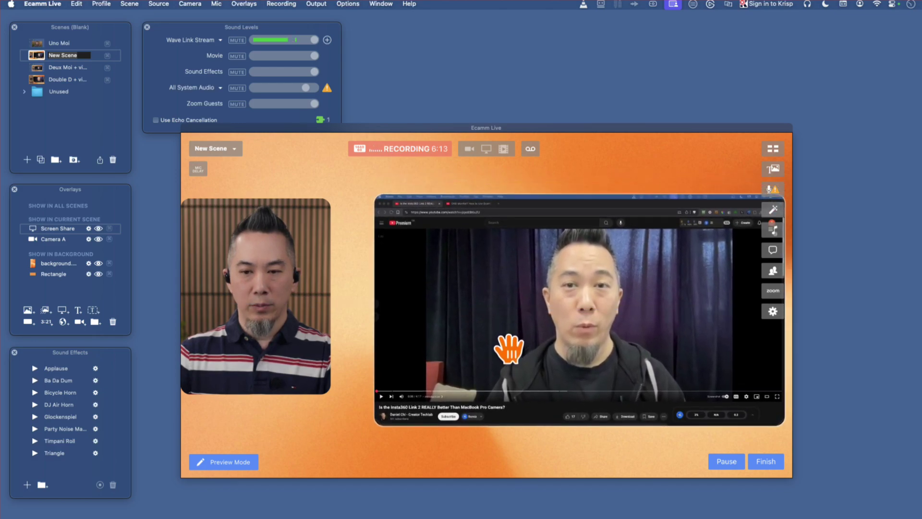
{"action": "left_click_drag", "start_coordinate": [272, 313], "coordinate": [289, 305]}
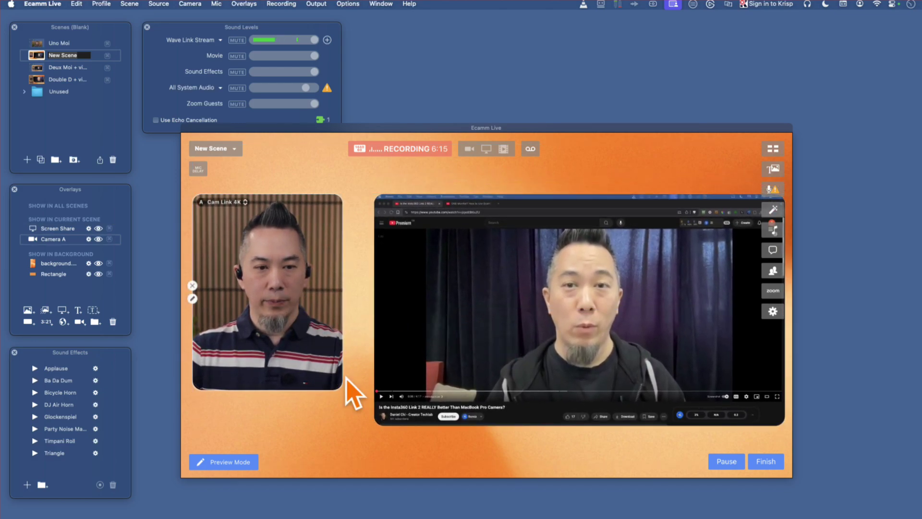
{"action": "left_click_drag", "start_coordinate": [333, 383], "coordinate": [357, 422]}
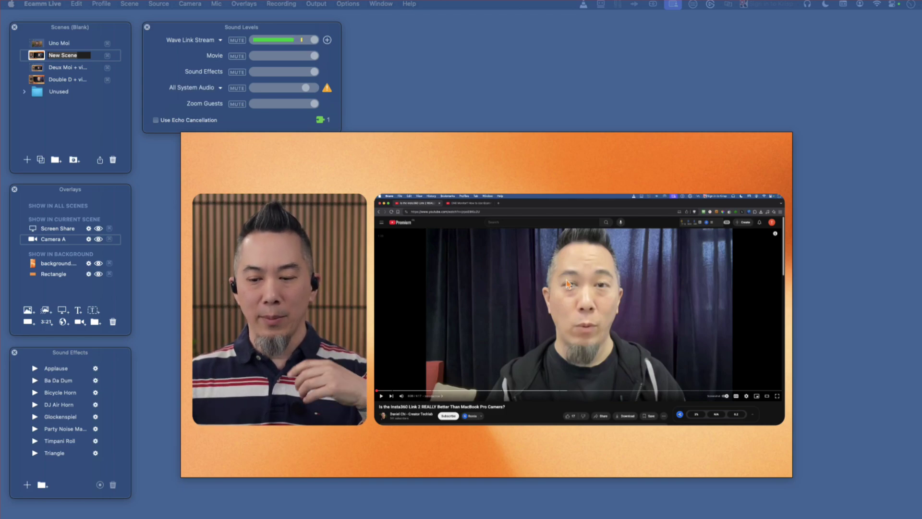
Step: Switch the YouTube player to fullscreen with F so only the video fills the shared tile
{"action": "key", "text": "f"}
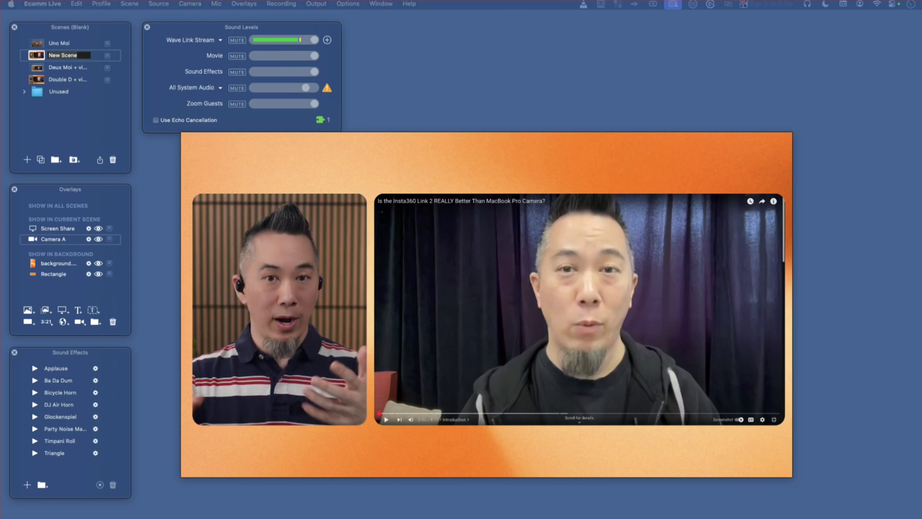
{"action": "mouse_move", "coordinate": [545, 438]}
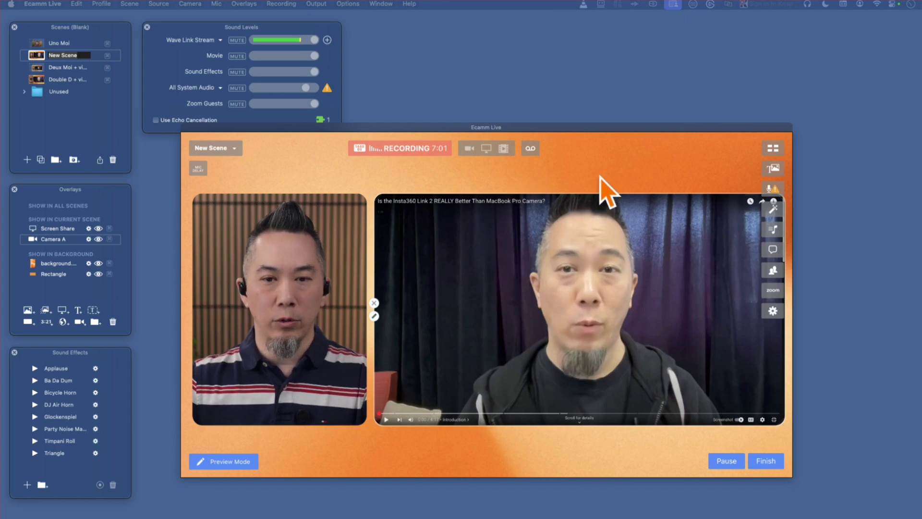
Step: Keep Audio preference Capture System Audio on 'When Sharing The Screen' and close Preferences
{"action": "left_click", "coordinate": [772, 311]}
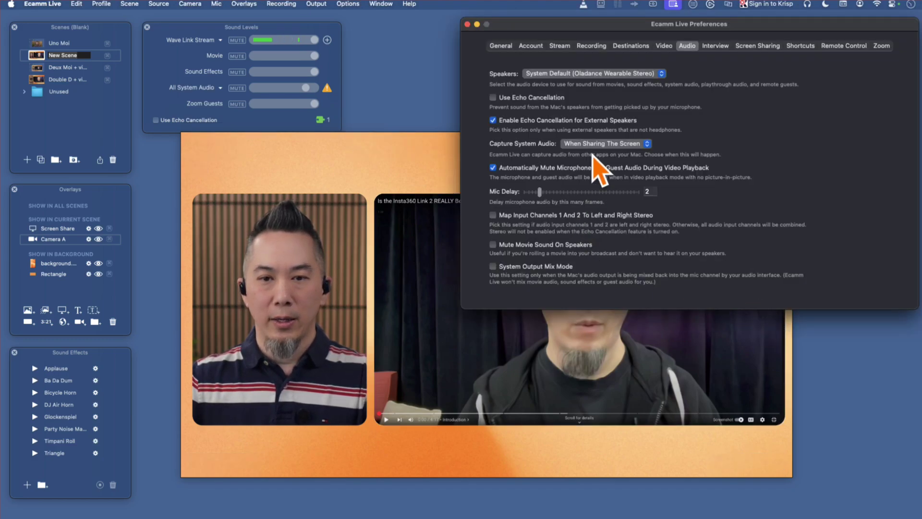
{"action": "left_click", "coordinate": [630, 143]}
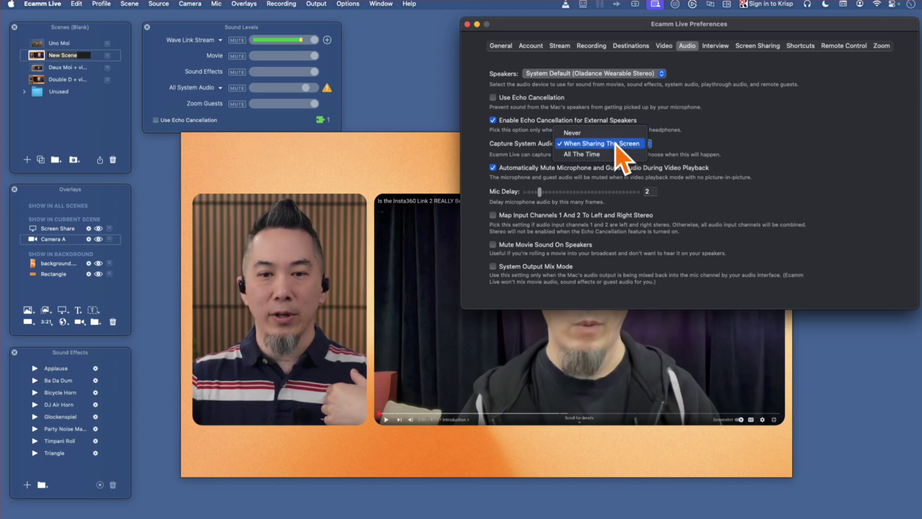
{"action": "left_click", "coordinate": [623, 147]}
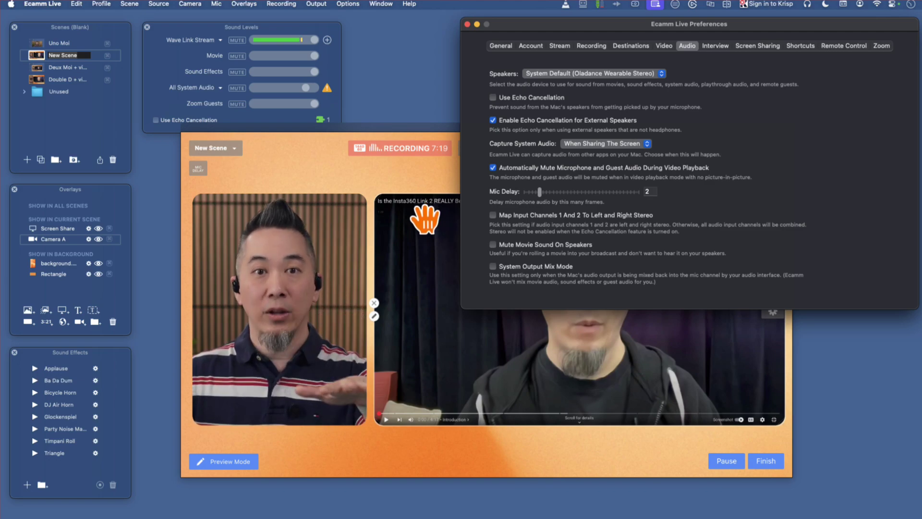
{"action": "left_click", "coordinate": [614, 144]}
{"action": "left_click", "coordinate": [854, 88]}
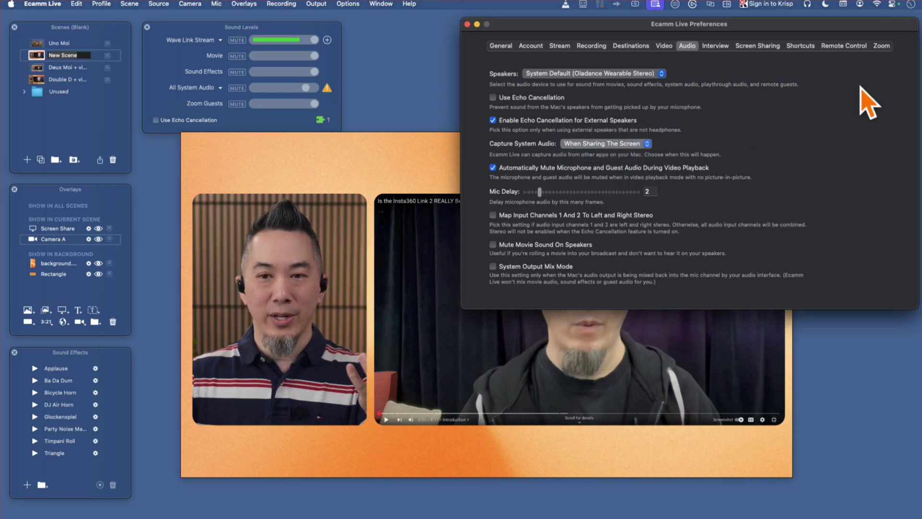
{"action": "left_click", "coordinate": [468, 24]}
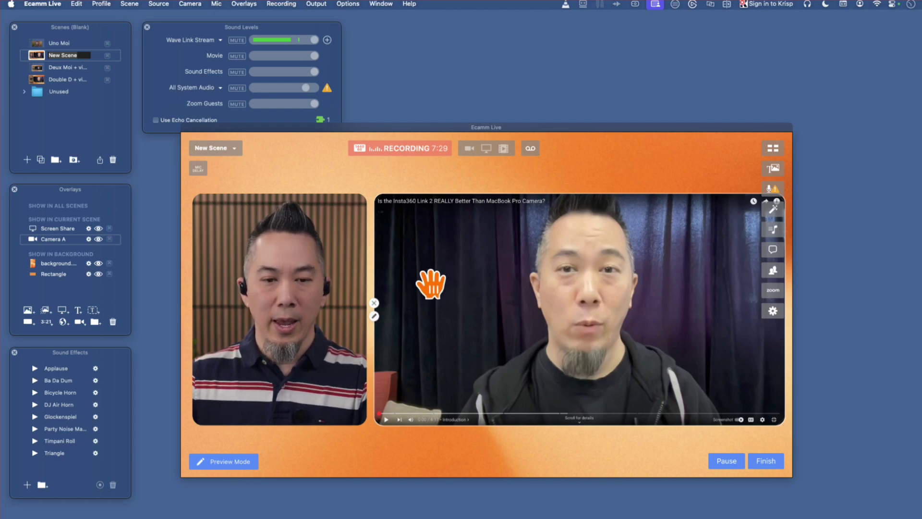
{"action": "left_click", "coordinate": [375, 316]}
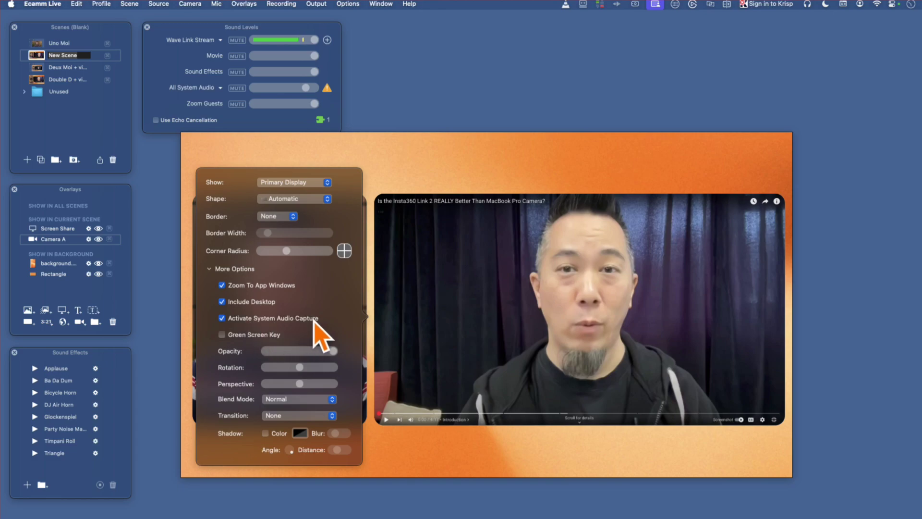
{"action": "left_click", "coordinate": [469, 251]}
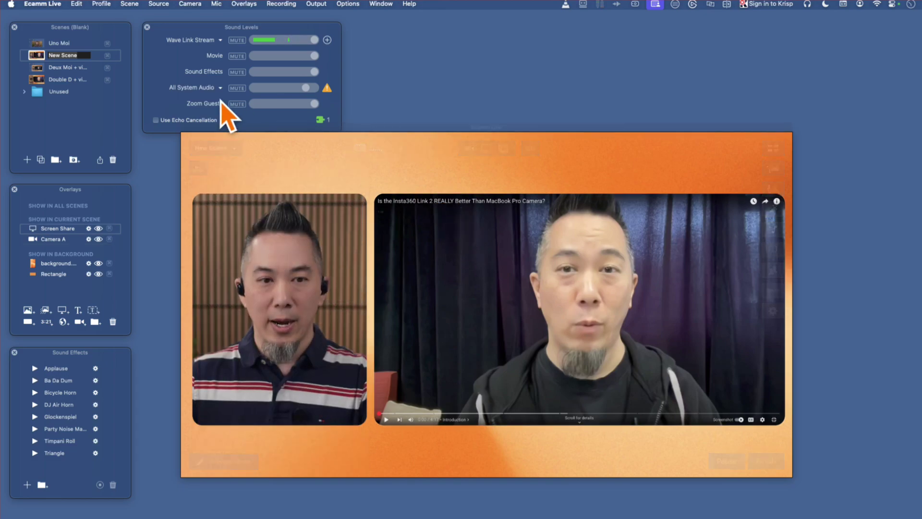
{"action": "left_click", "coordinate": [198, 91]}
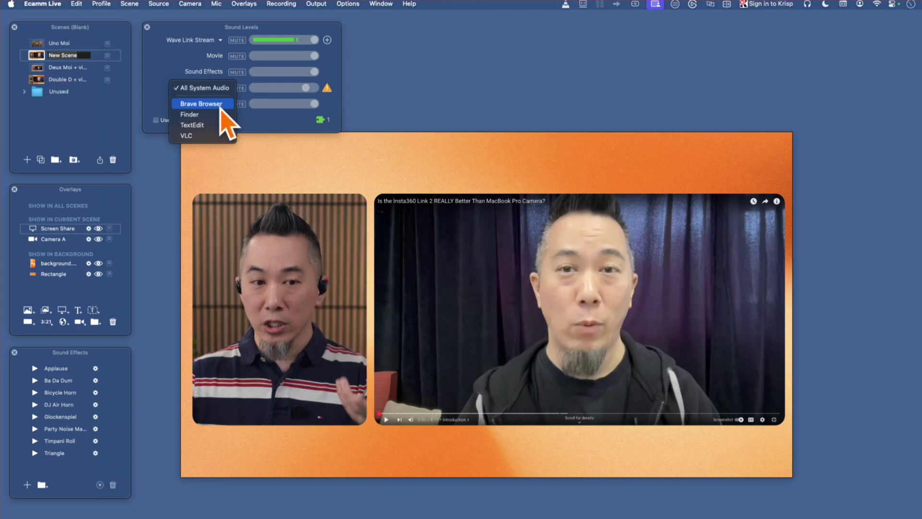
{"action": "left_click", "coordinate": [286, 120]}
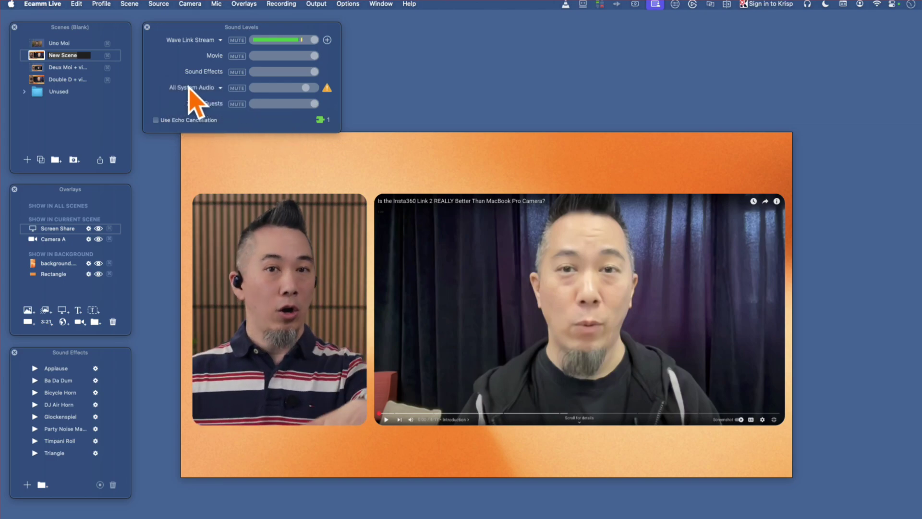
{"action": "mouse_move", "coordinate": [323, 181]}
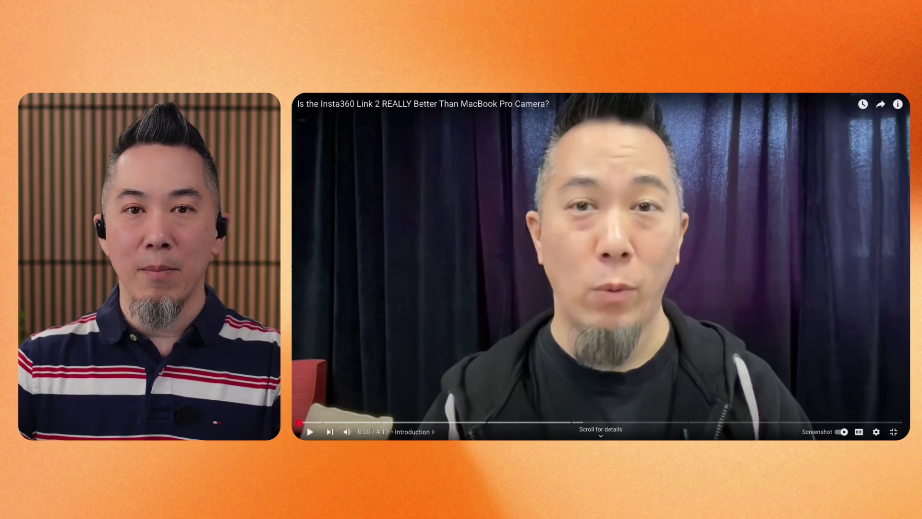
Step: Play the shared YouTube video, pause and resume it, then pause it at 0:18
{"action": "left_click", "coordinate": [428, 271]}
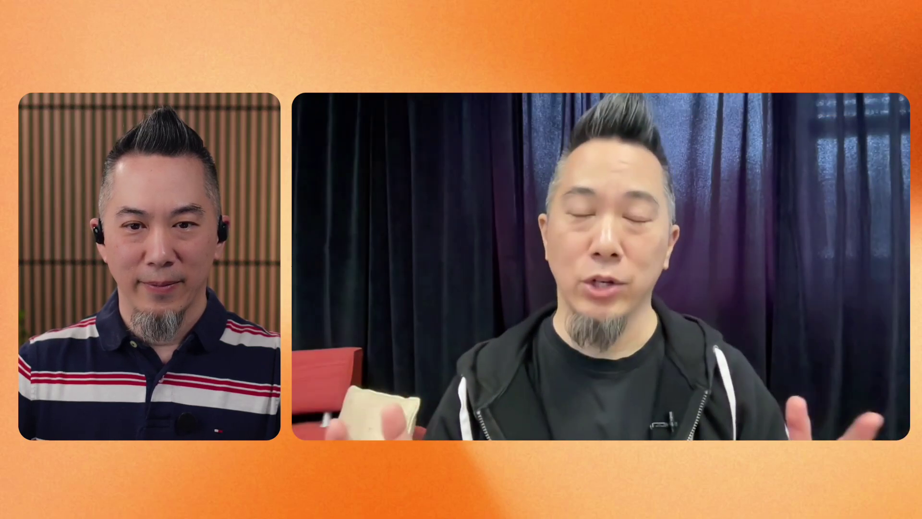
{"action": "left_click", "coordinate": [428, 269]}
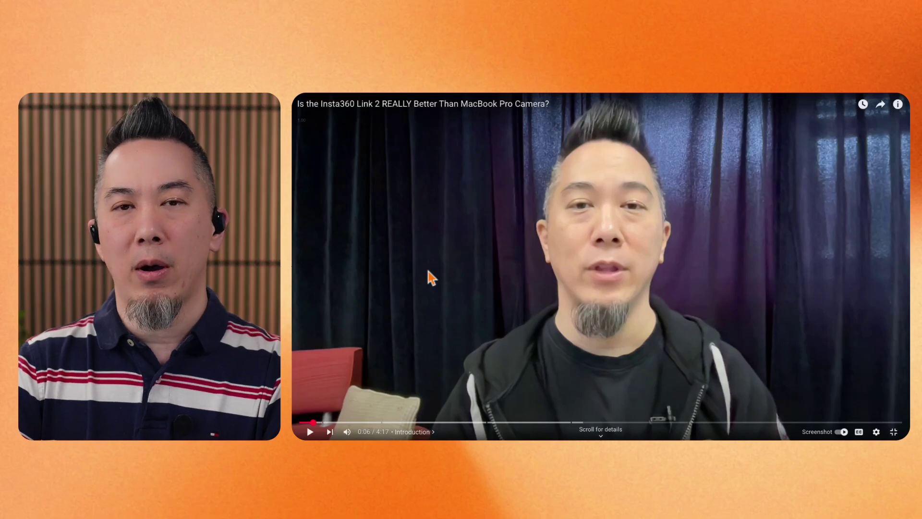
{"action": "left_click", "coordinate": [428, 270]}
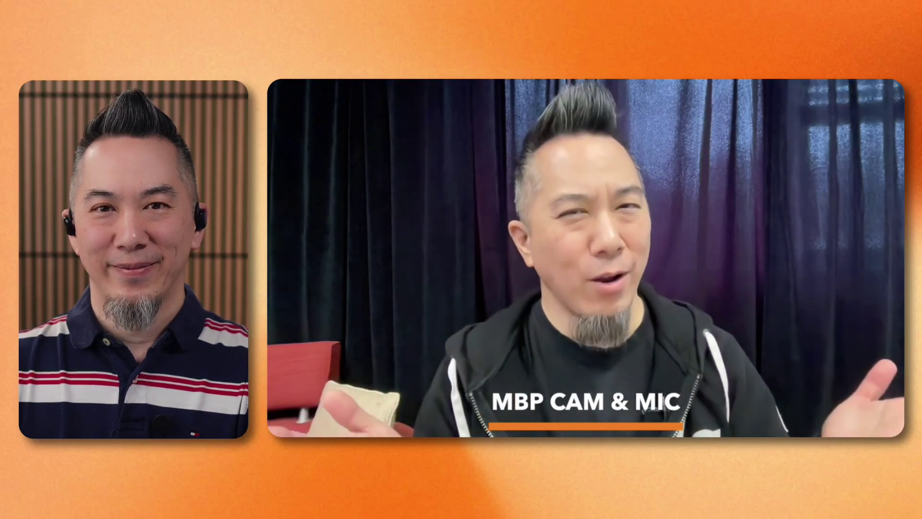
{"action": "key", "text": "space"}
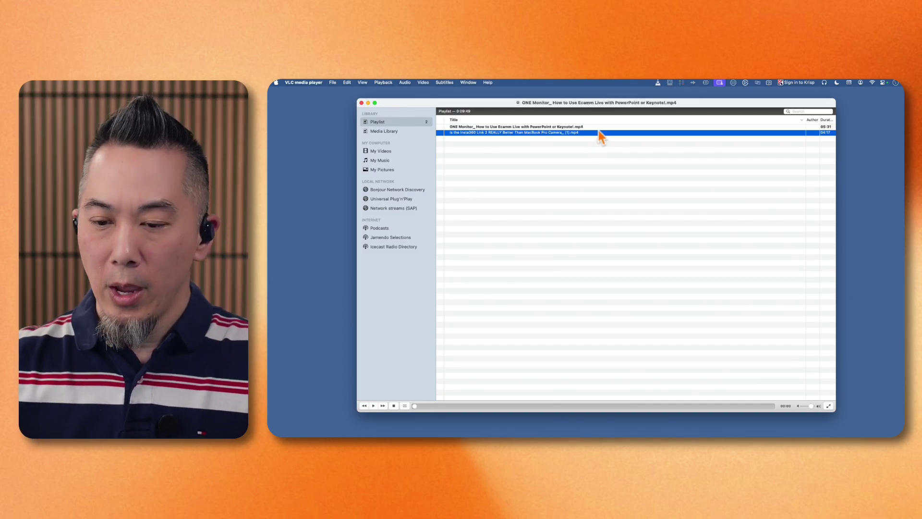
Step: Start the ONE Monitor video from the VLC playlist, make it full screen, and resume playback
{"action": "double_click", "coordinate": [598, 127]}
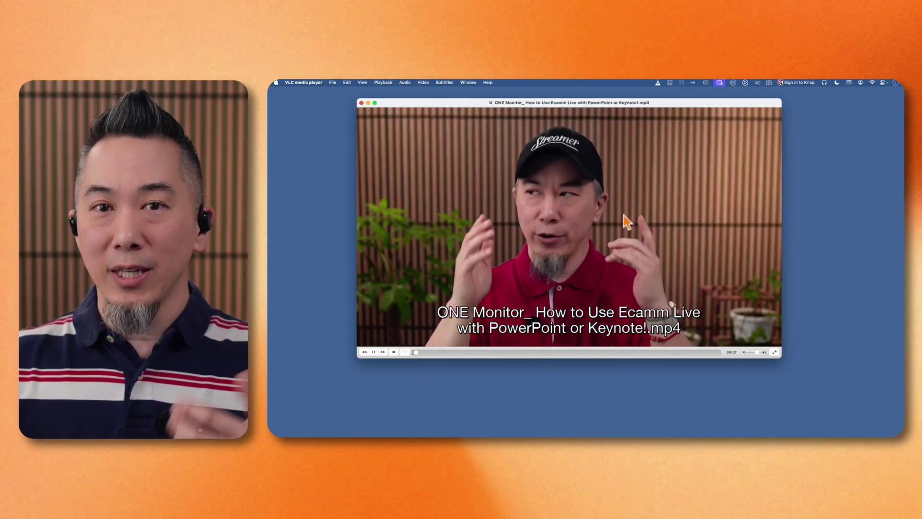
{"action": "key", "text": "space"}
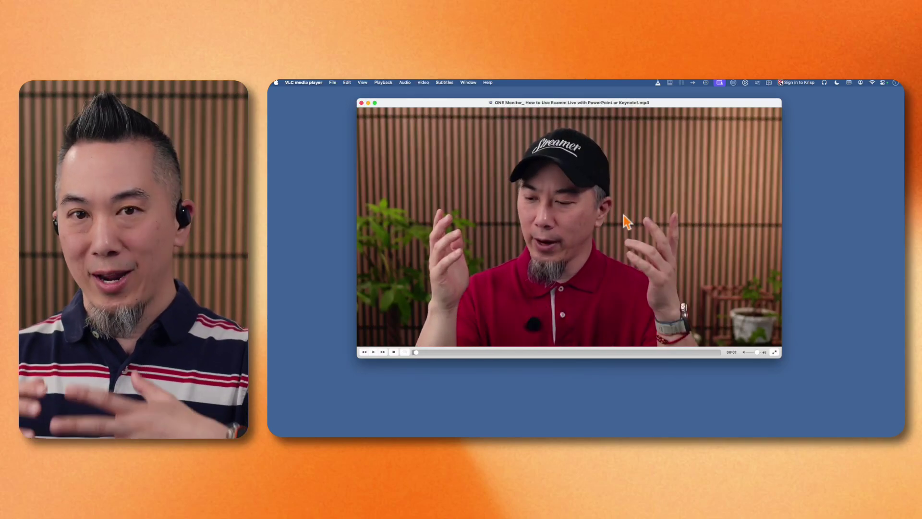
{"action": "key", "text": "g"}
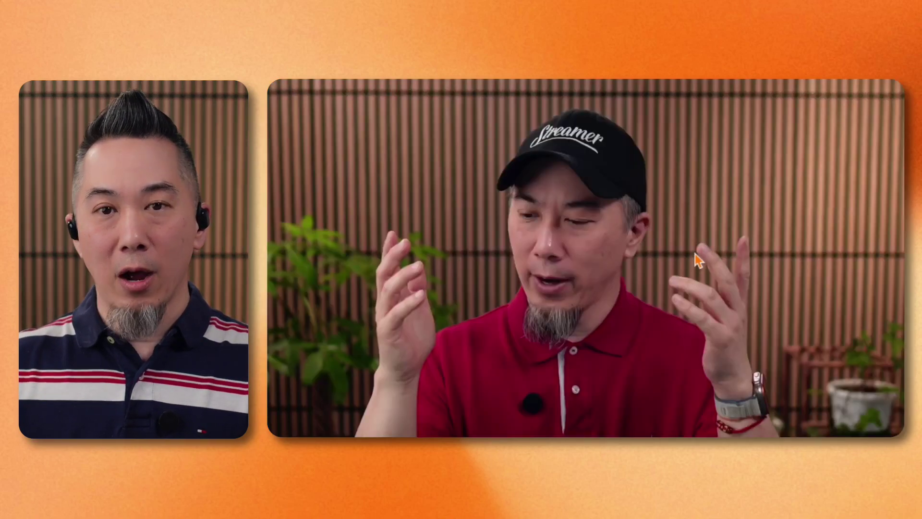
{"action": "mouse_move", "coordinate": [676, 243]}
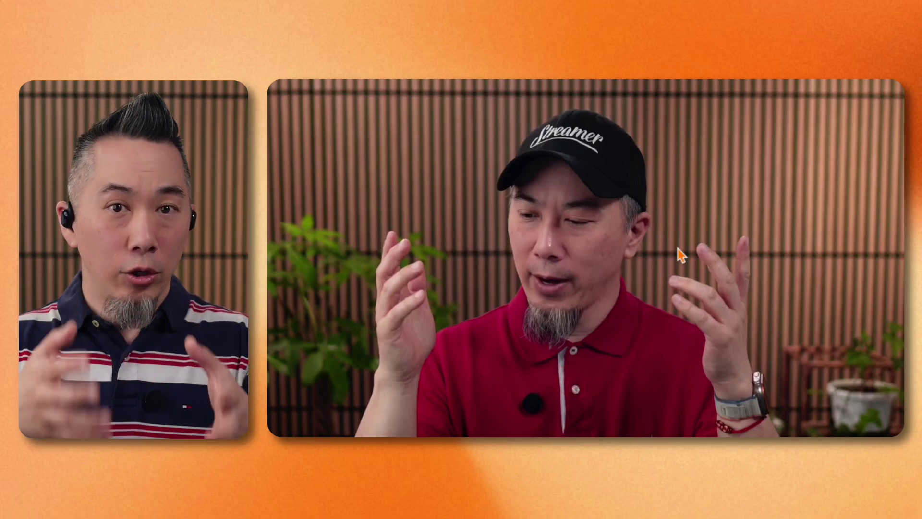
{"action": "mouse_move", "coordinate": [706, 263]}
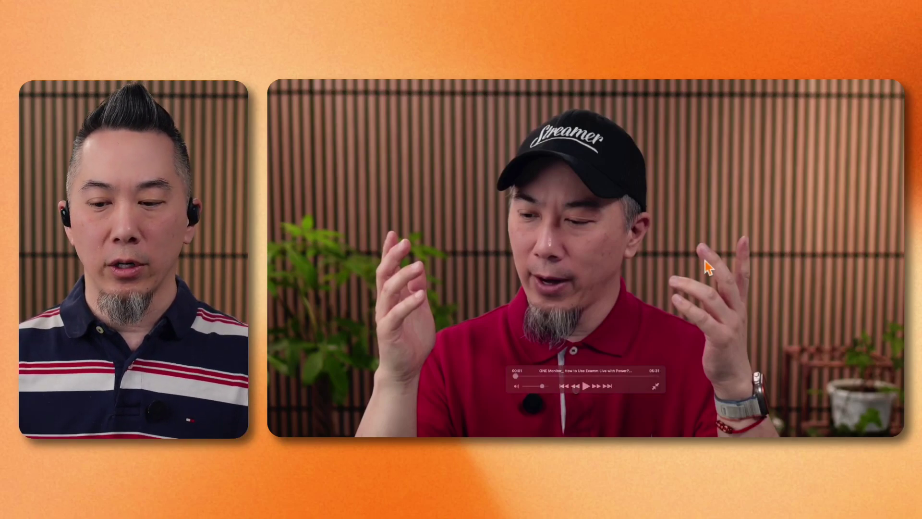
{"action": "left_click", "coordinate": [587, 387]}
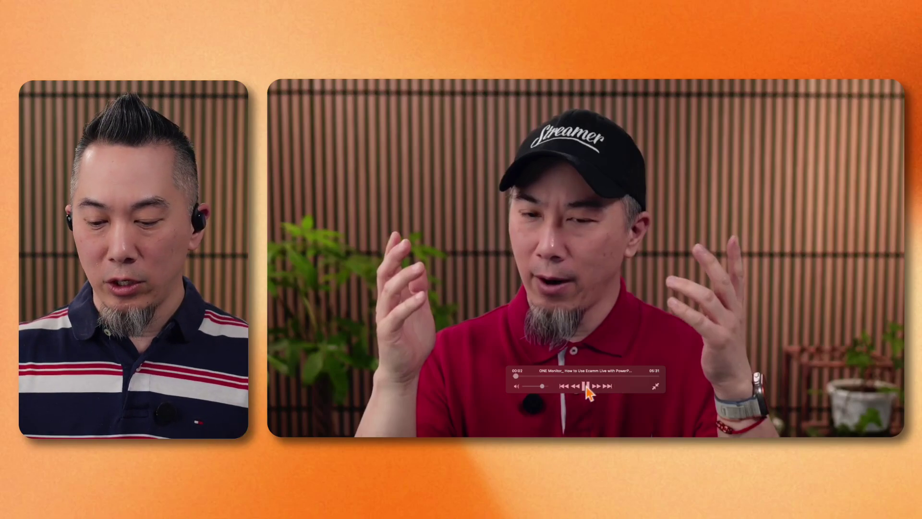